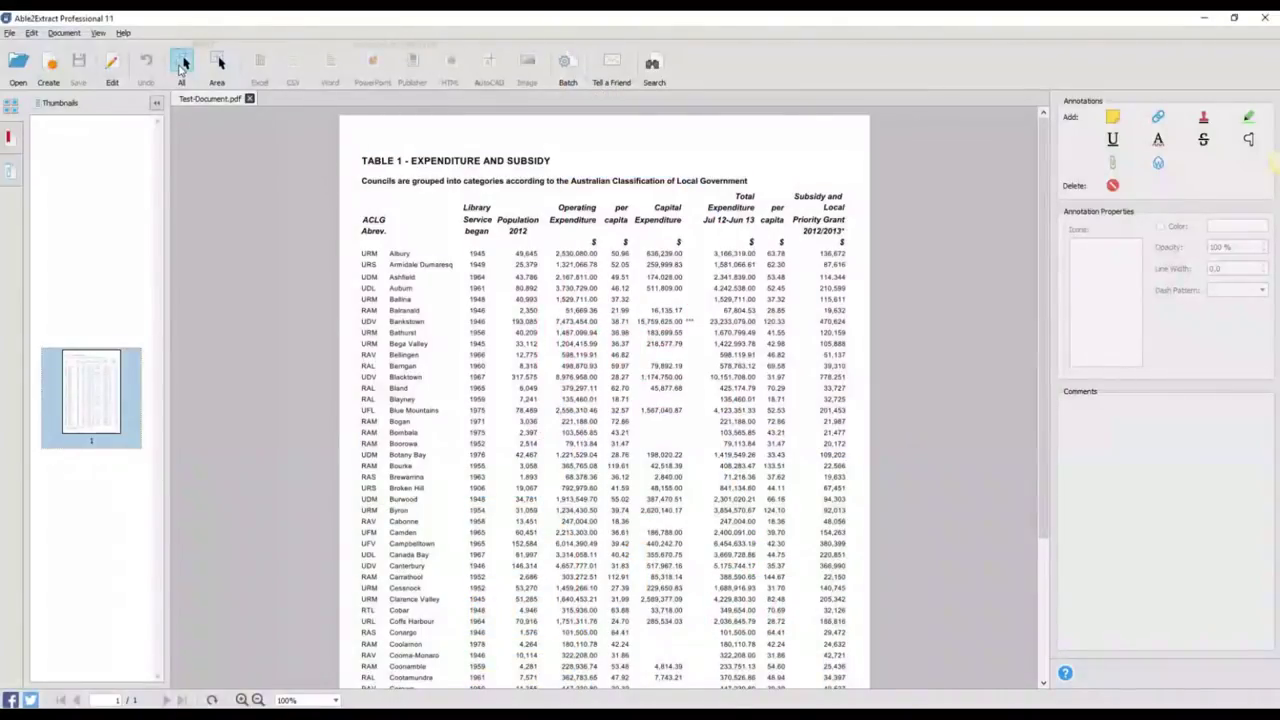
Convert the whole page to Word, then select the table from its title to Botany Bay.
left_click(182, 64)
left_click(332, 64)
left_click_drag(352, 162, 846, 456)
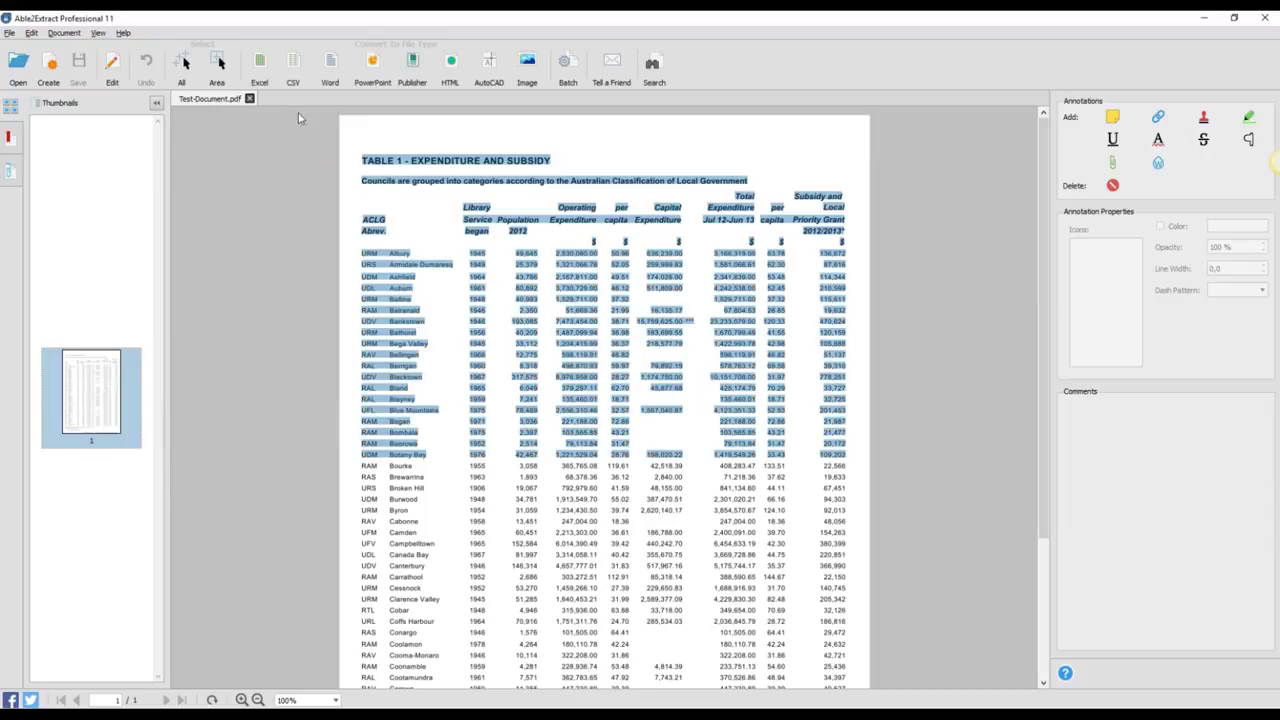
Convert the selection to Excel with a custom table: two columns nudged, extended to Burwood, previewed.
left_click(260, 68)
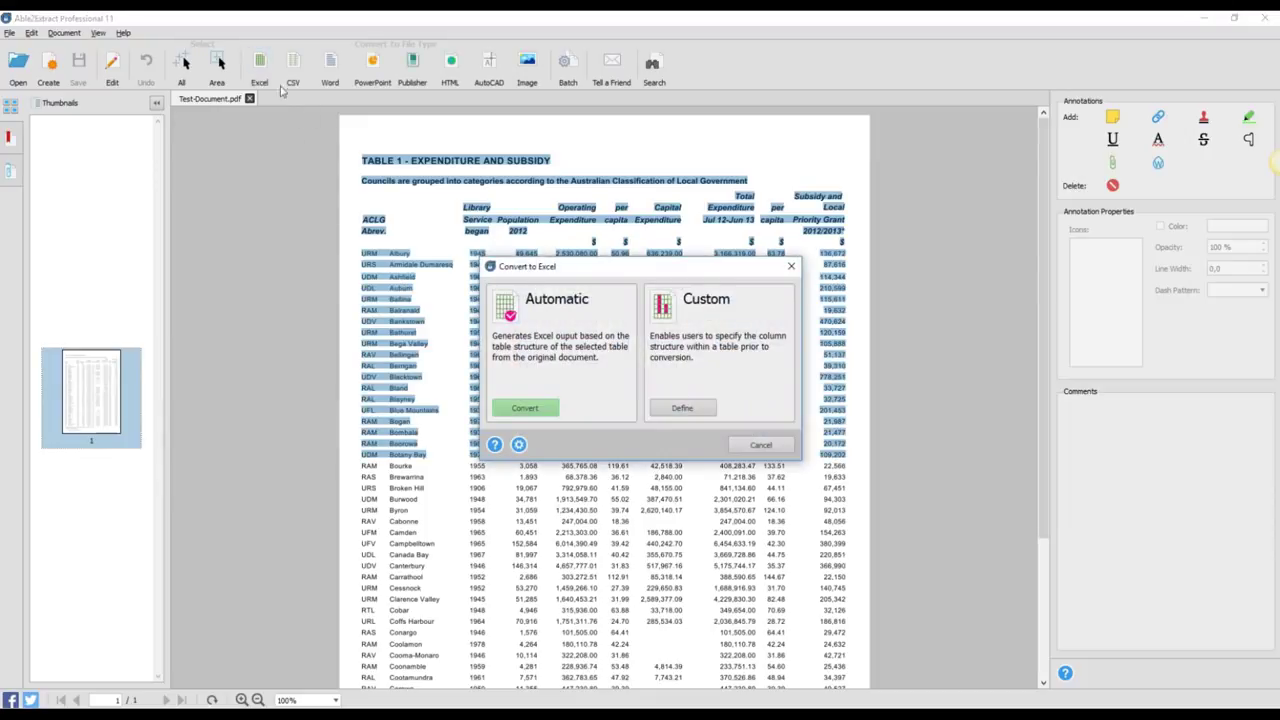
left_click(682, 408)
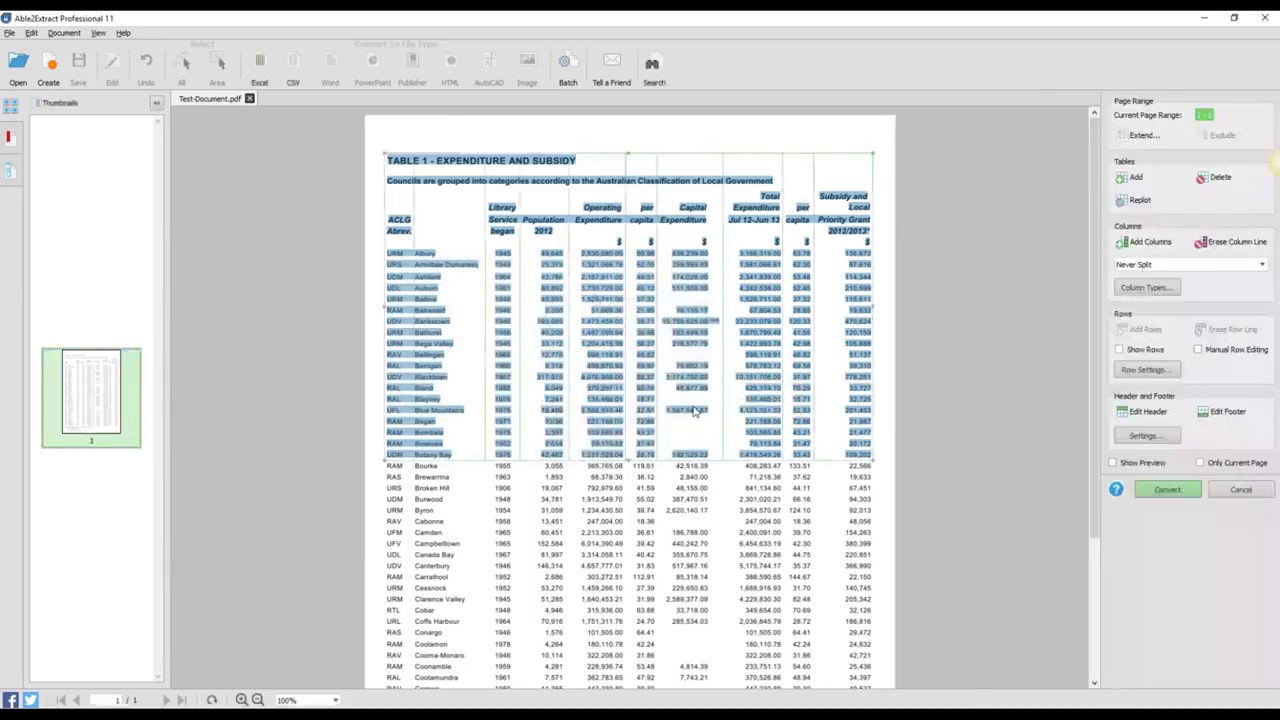
left_click_drag(815, 357, 787, 363)
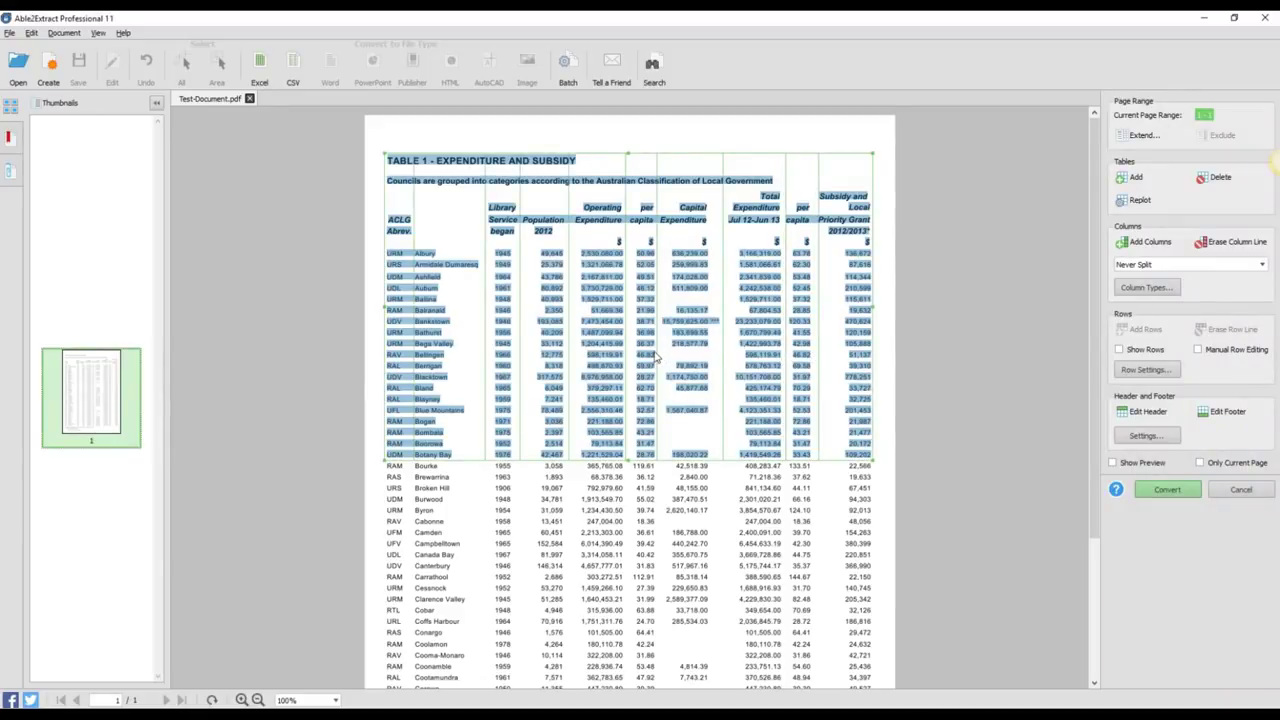
left_click_drag(655, 352, 660, 352)
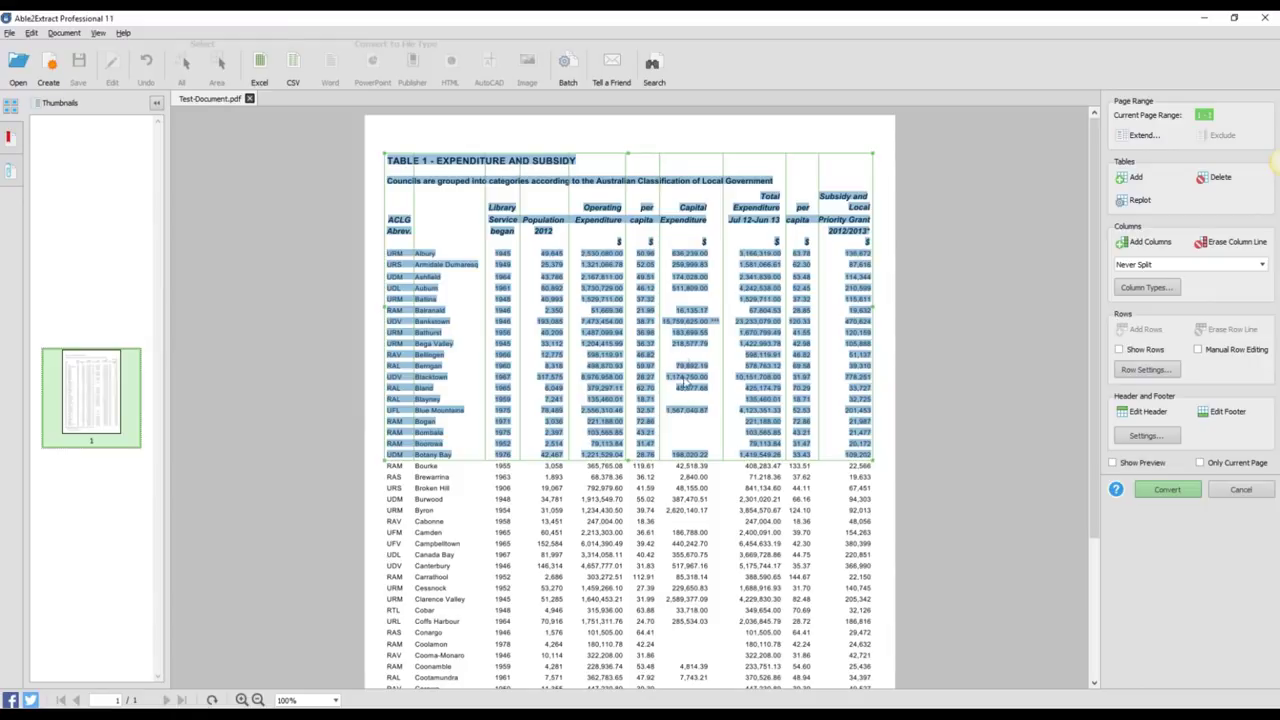
left_click_drag(683, 459, 683, 503)
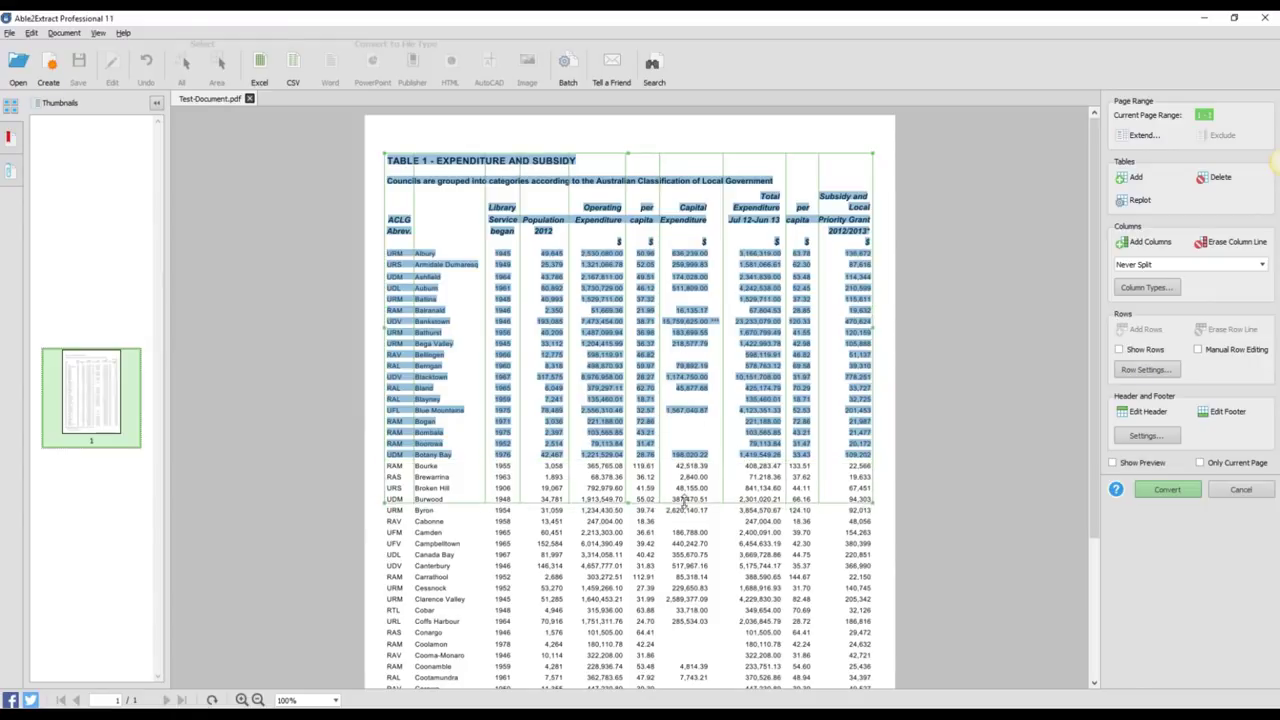
left_click(1113, 463)
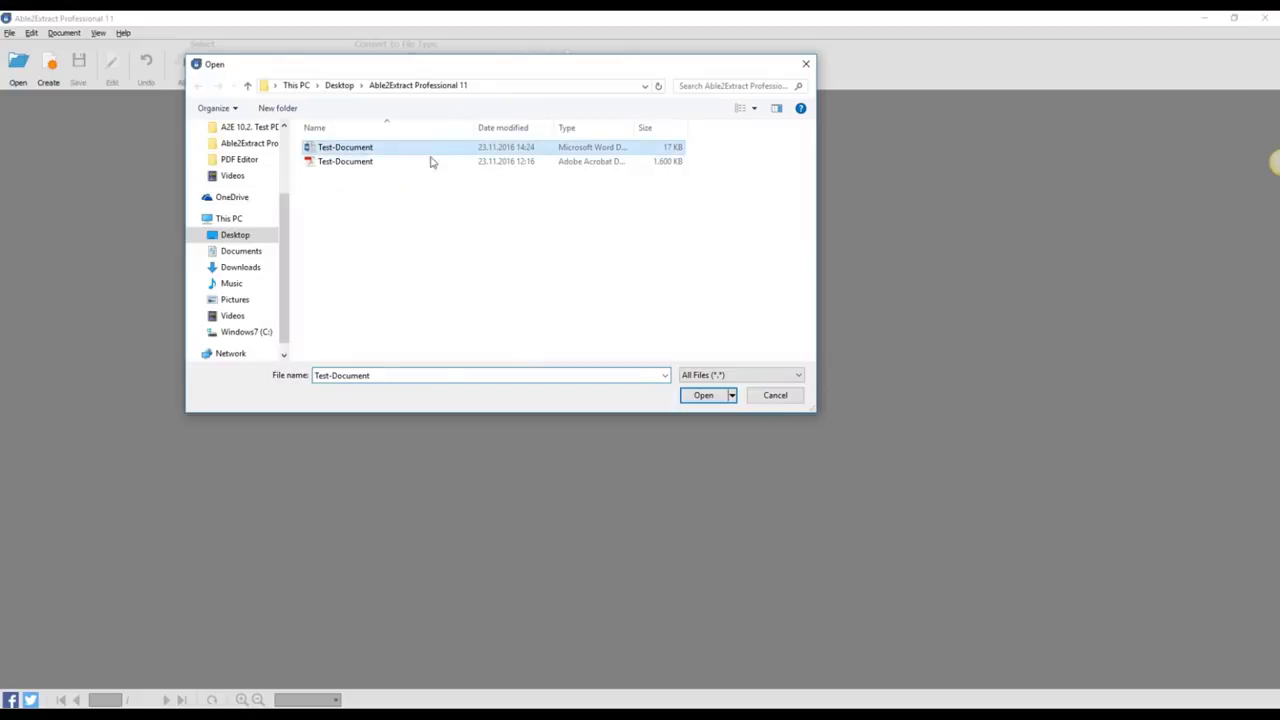
Create a PDF from Test-Document.docx and enable Secure PDF in the PDF Creation Options.
left_click(697, 397)
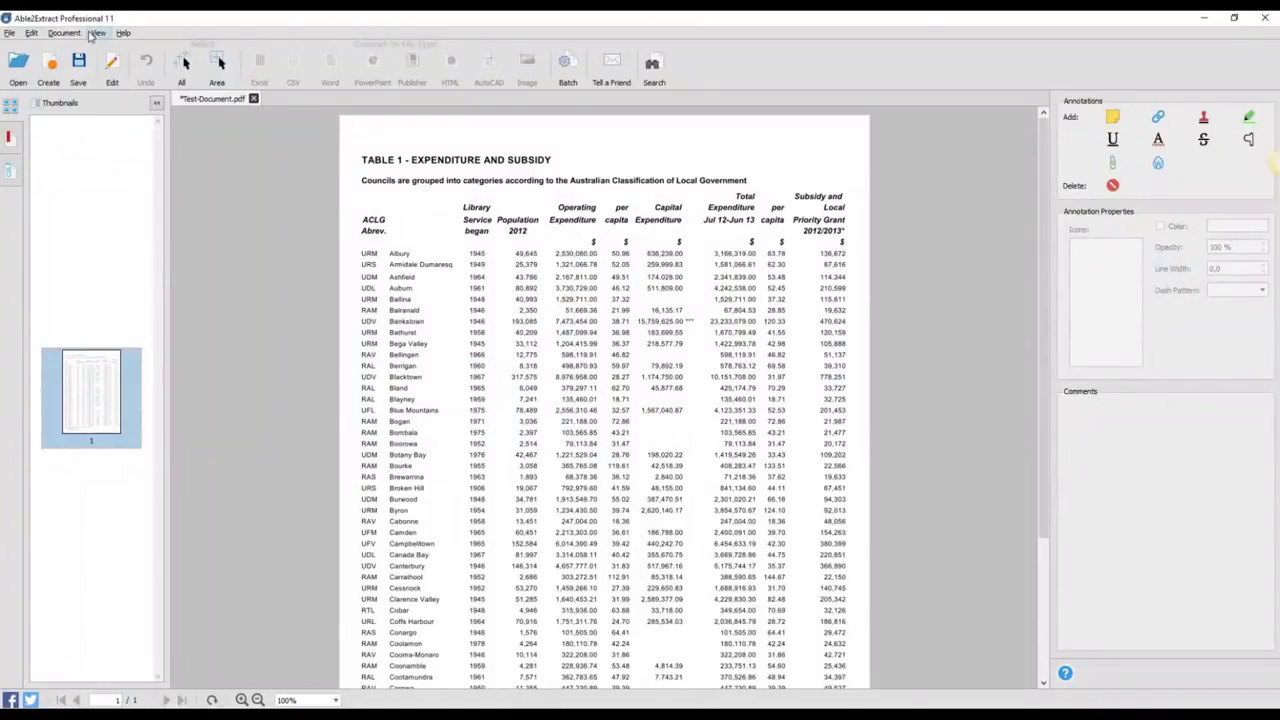
left_click(94, 33)
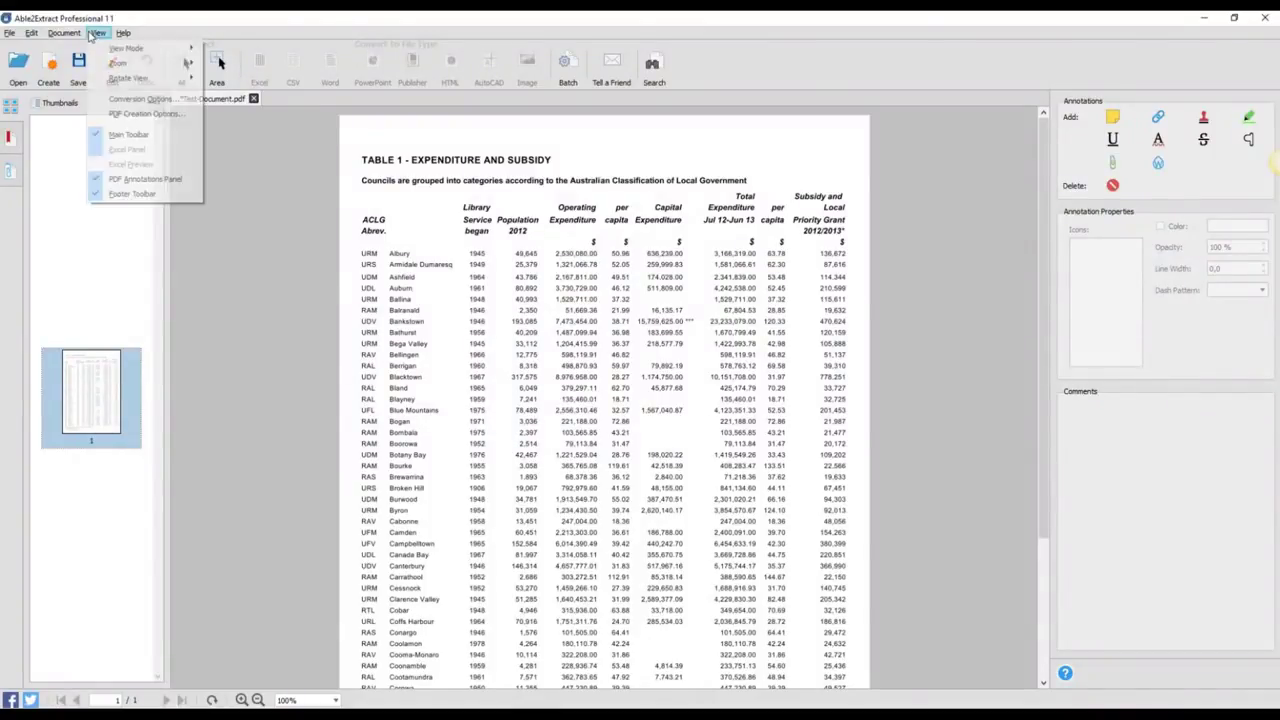
left_click(140, 113)
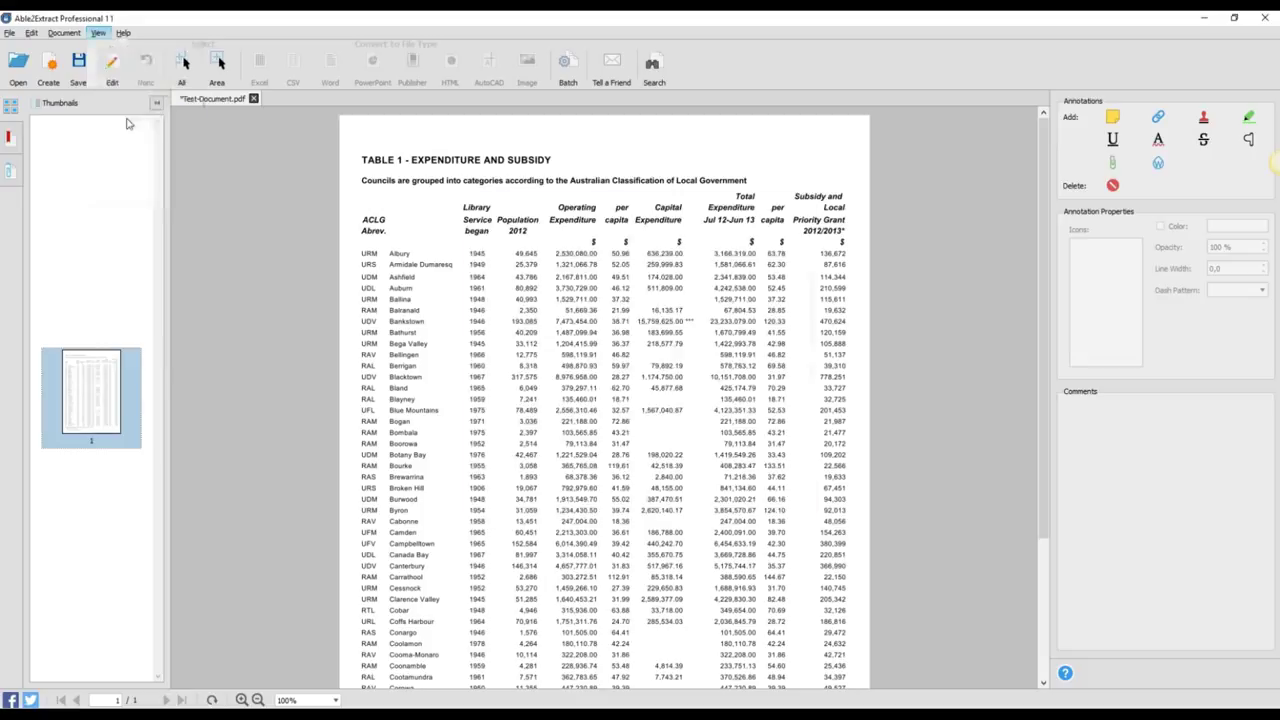
left_click(494, 256)
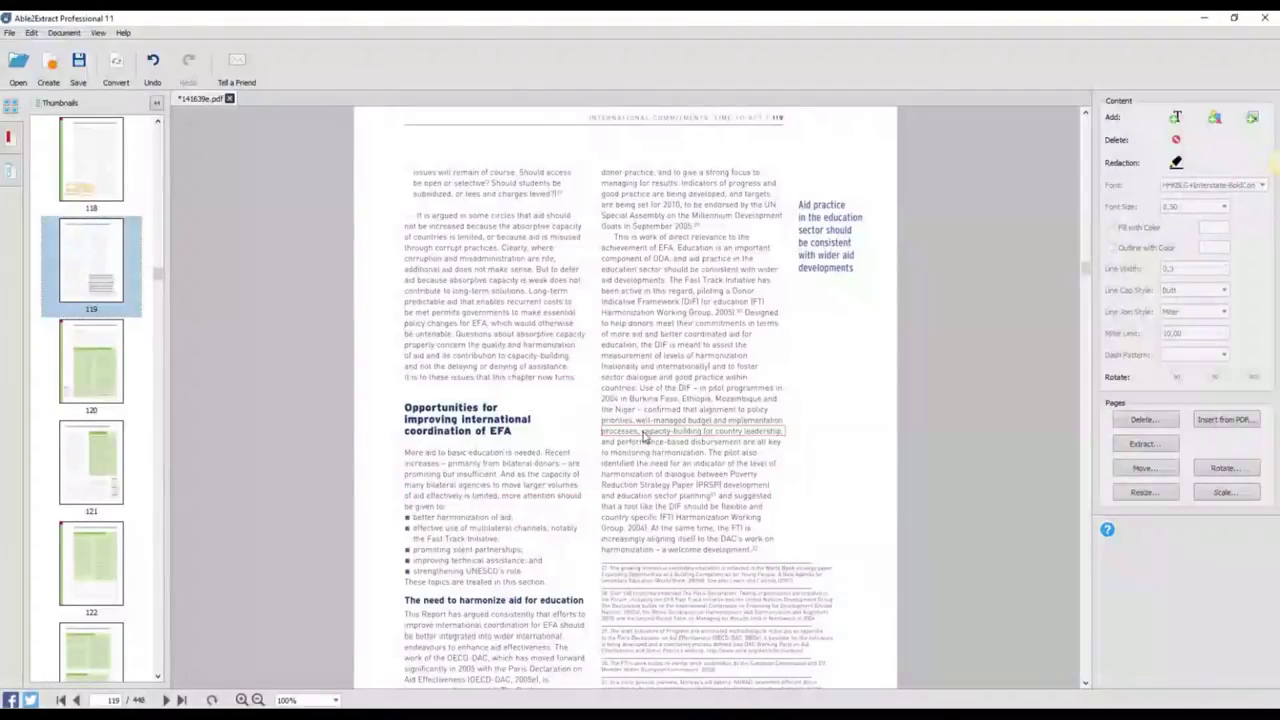
Edit the page 119 heading so it reads 'Opportunity for' instead of 'Opportunities for'.
left_click(466, 415)
type("y")
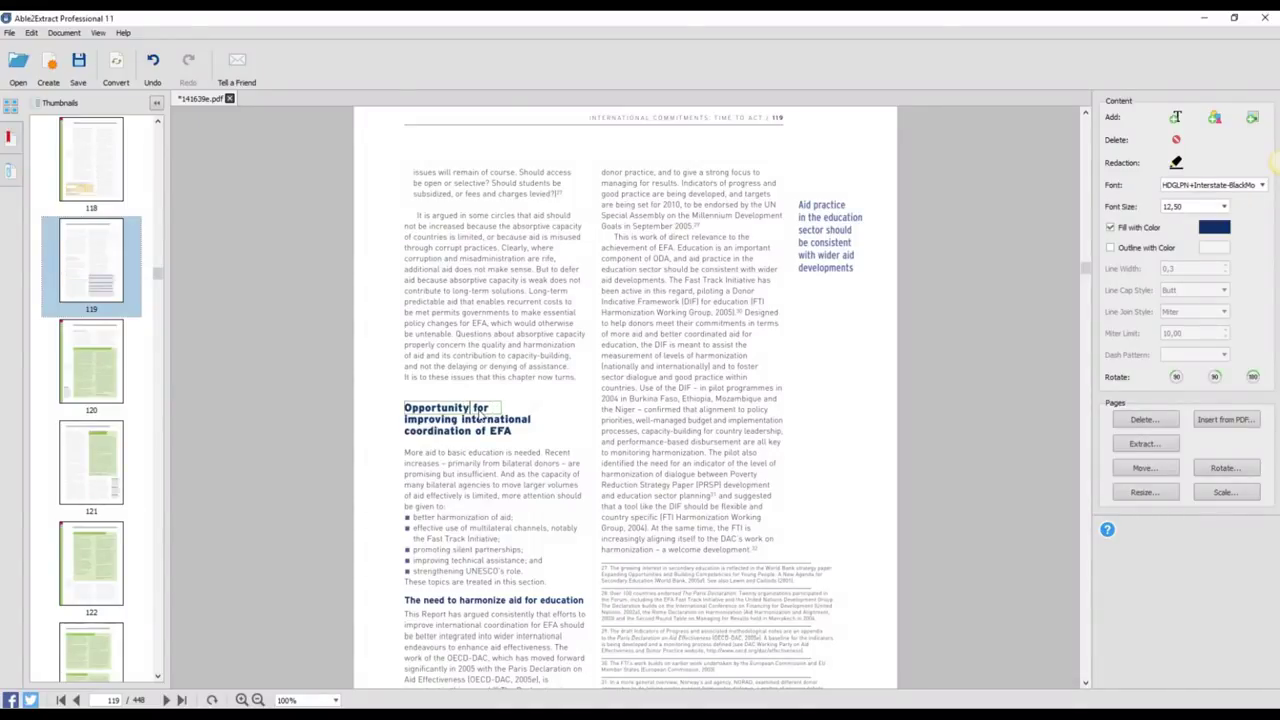
left_click(469, 418)
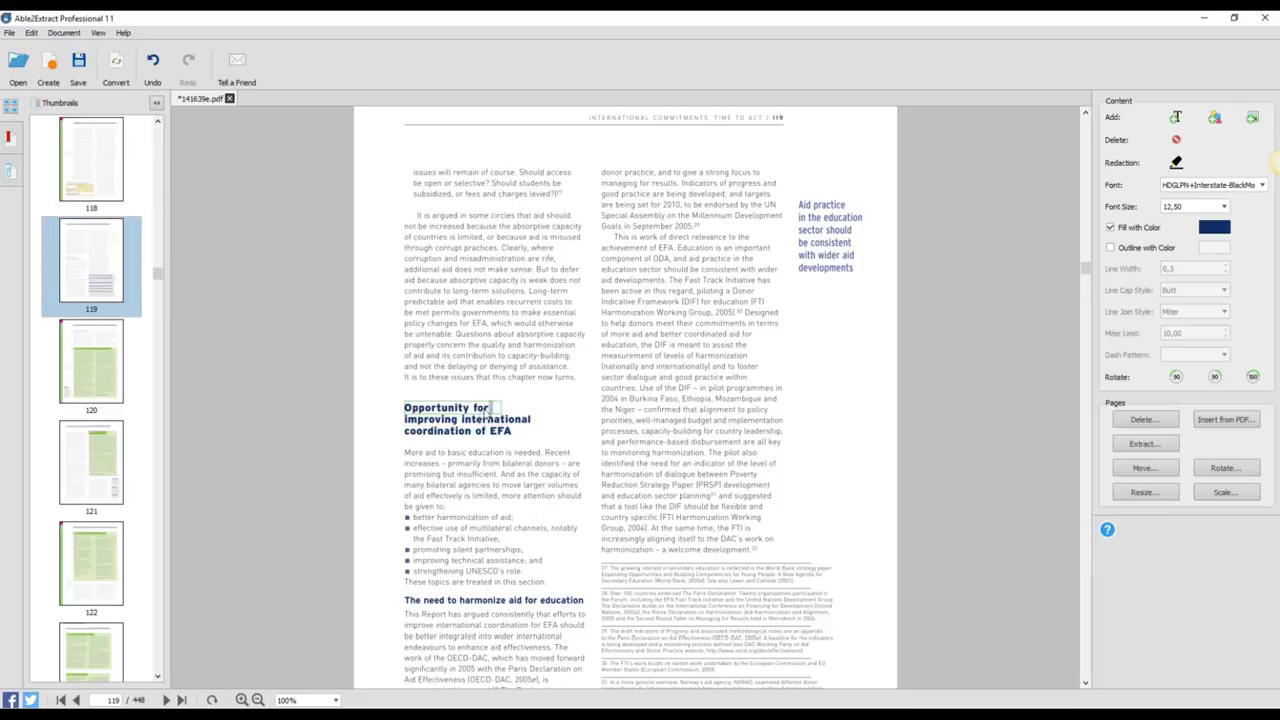
left_click_drag(495, 412, 405, 410)
Give the 'Opportunity for' text a green outline.
left_click(1110, 248)
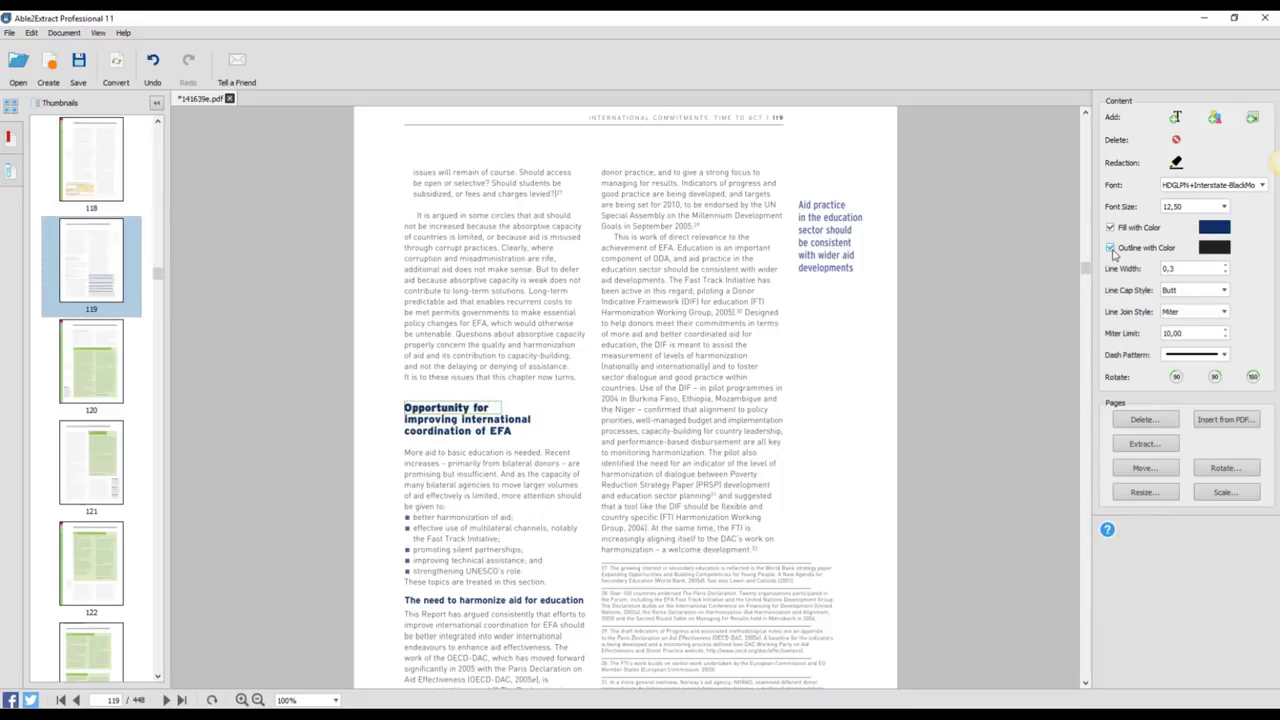
left_click(1212, 249)
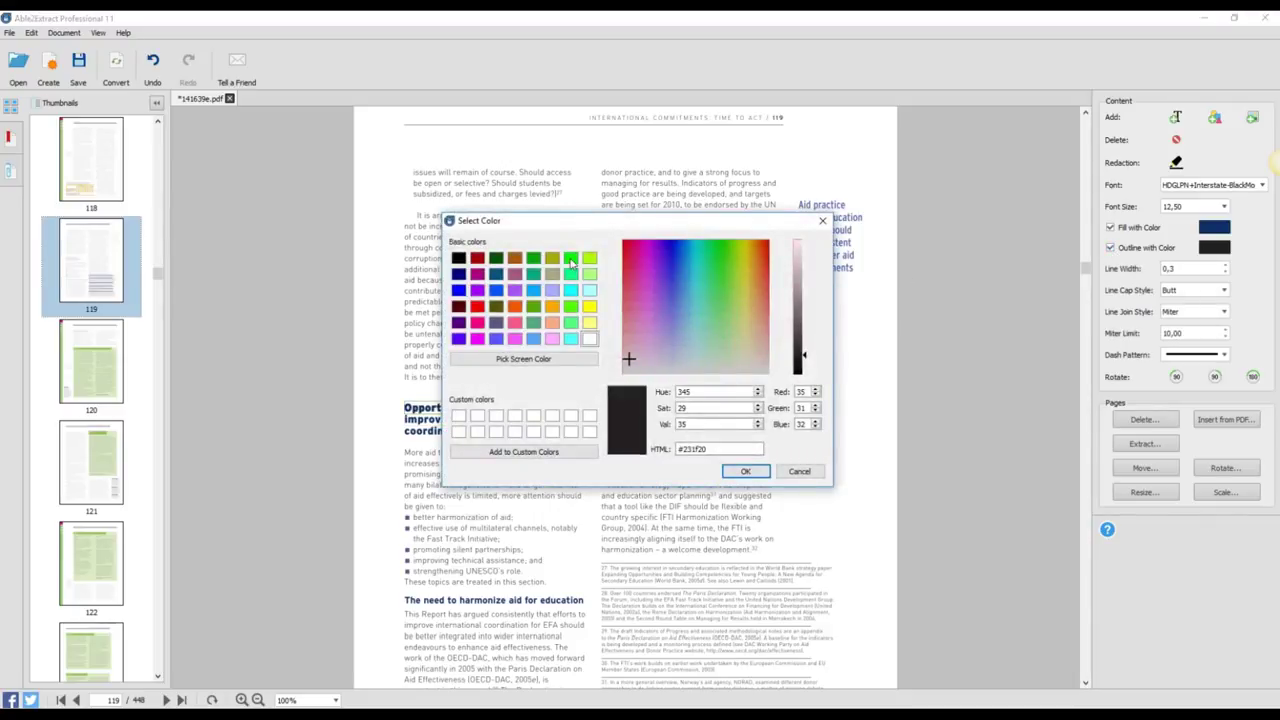
left_click(570, 262)
left_click(745, 471)
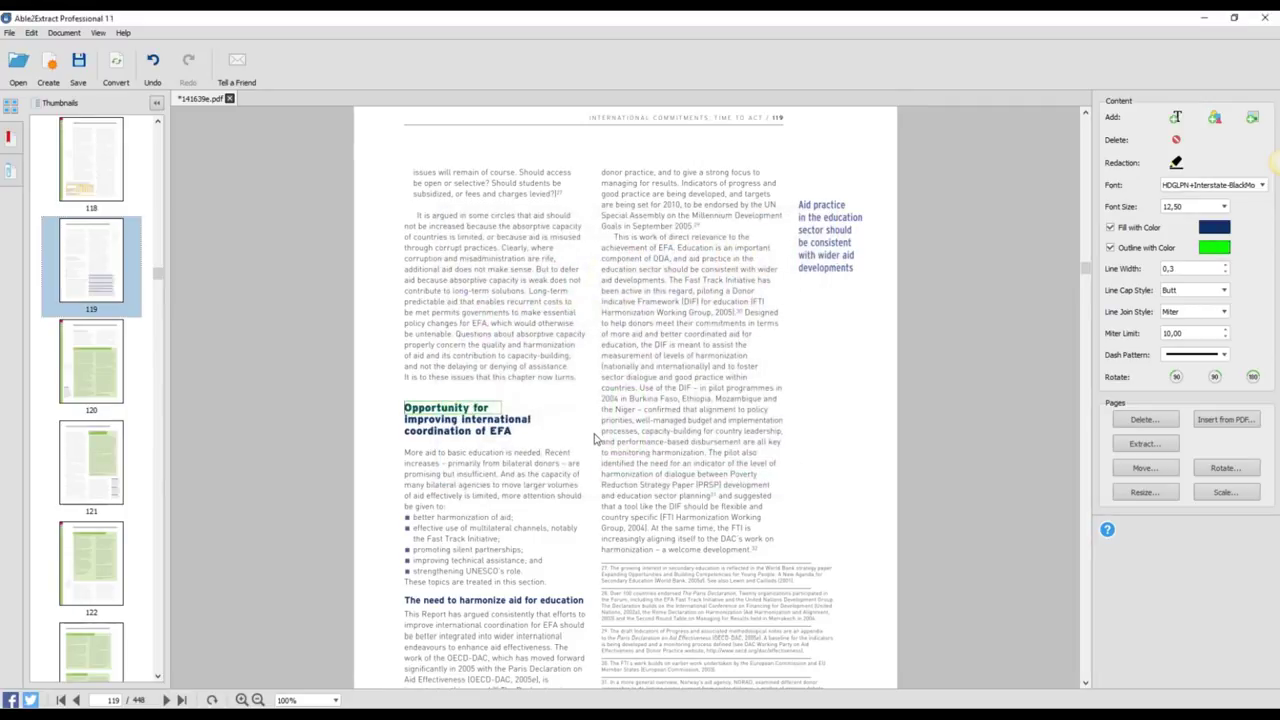
left_click(586, 440)
Delete pages 120 to 124 of the education report using the Pages Delete option.
scroll(586, 440, "down", 2)
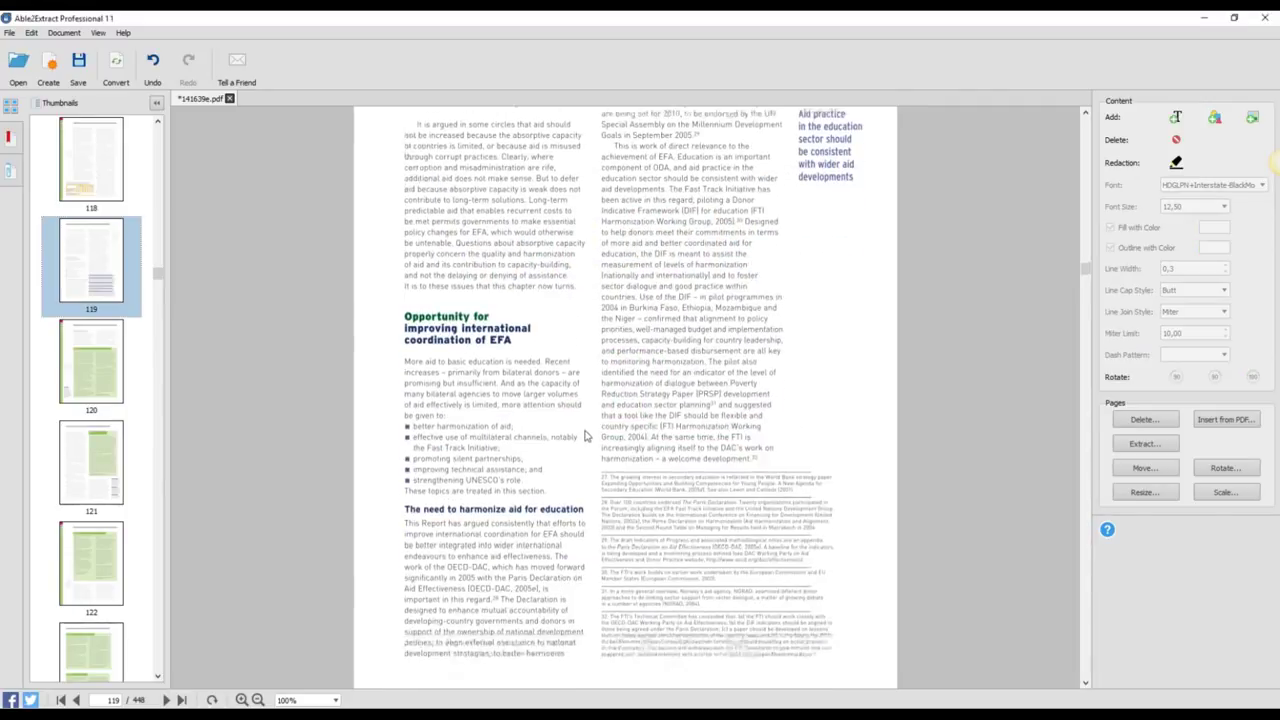
scroll(585, 435, "down", 1)
scroll(585, 432, "down", 2)
scroll(584, 430, "down", 4)
scroll(585, 430, "down", 6)
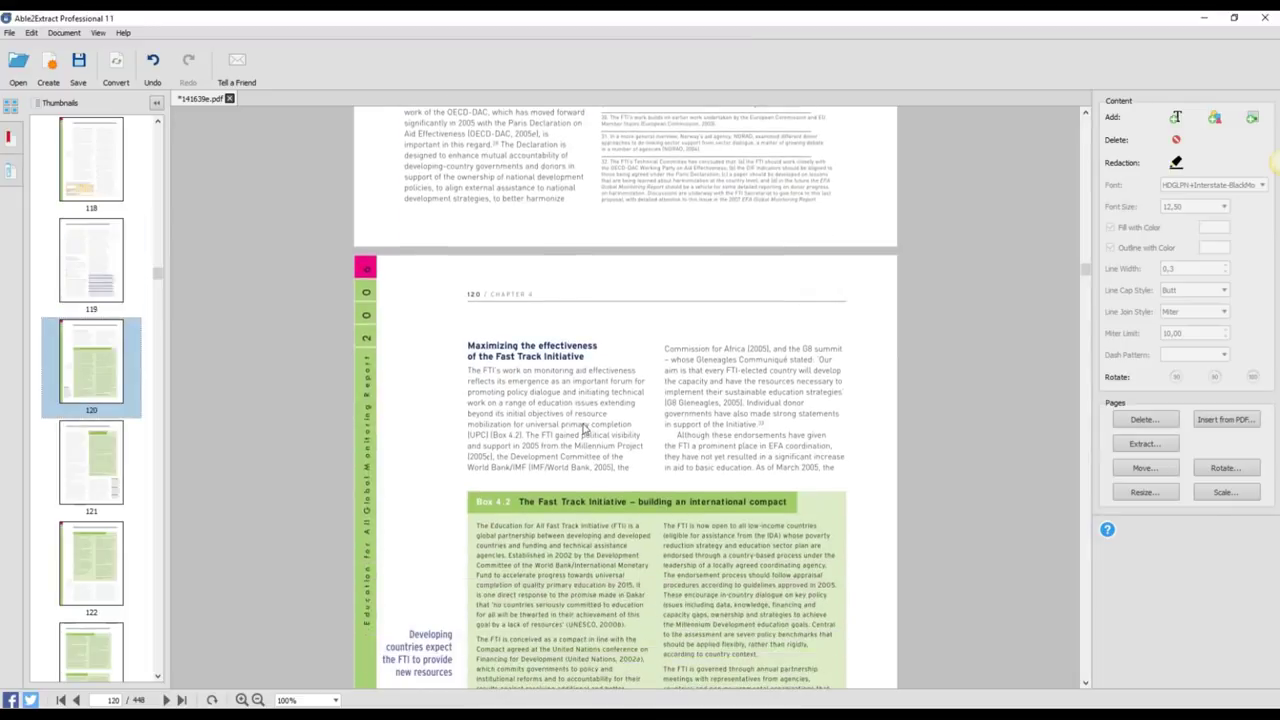
scroll(585, 430, "down", 3)
left_click(1155, 423)
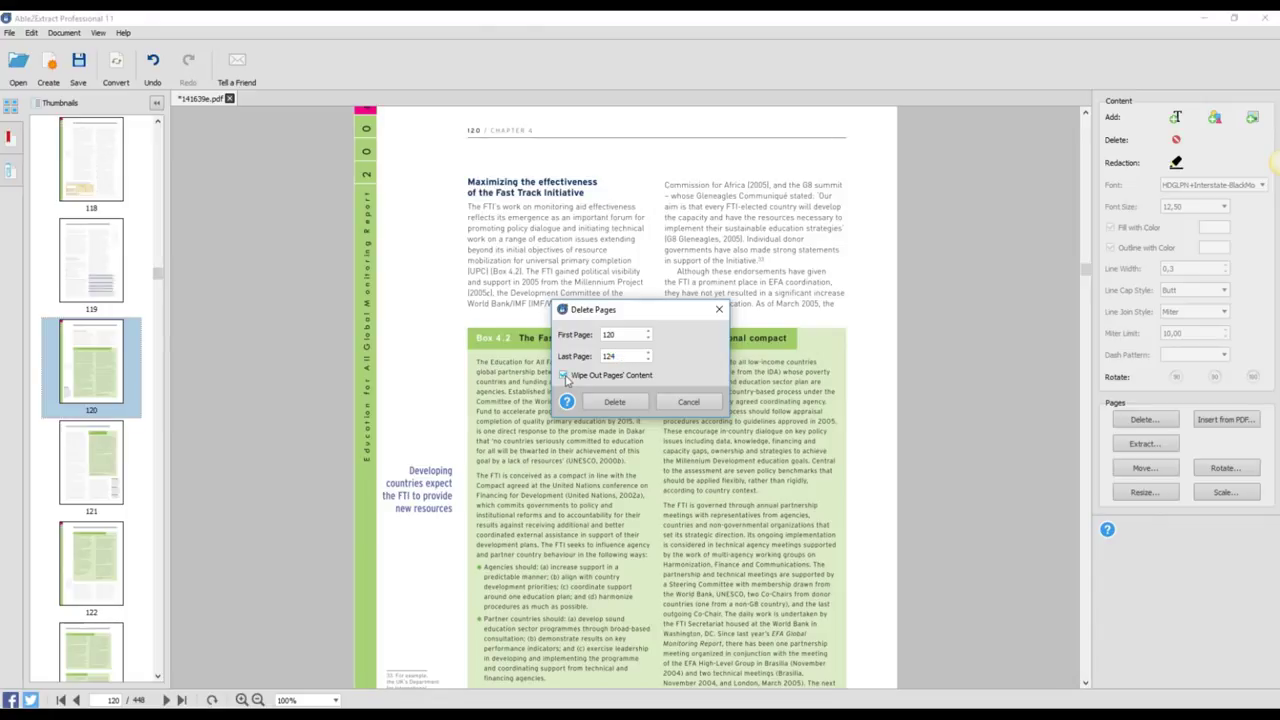
left_click(614, 401)
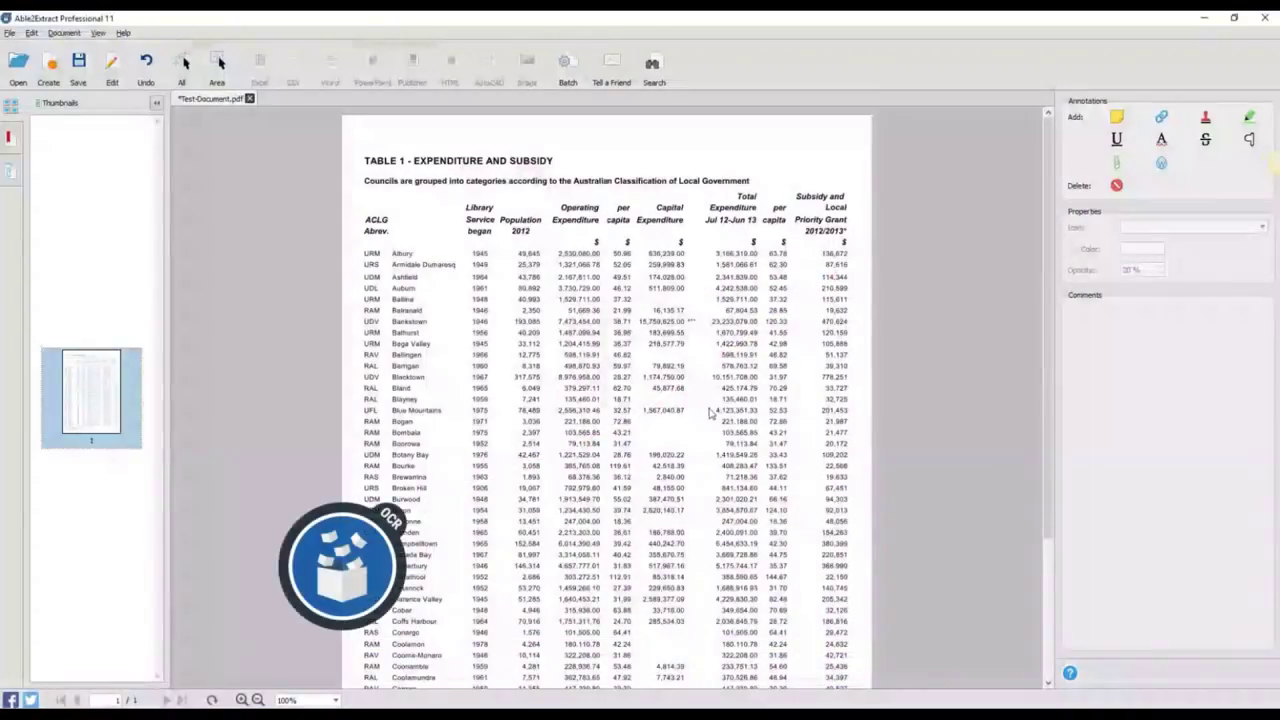
Highlight Table 1's Population column from Albury to Bogan with the comment 'Calculate this again.'.
left_click(1248, 119)
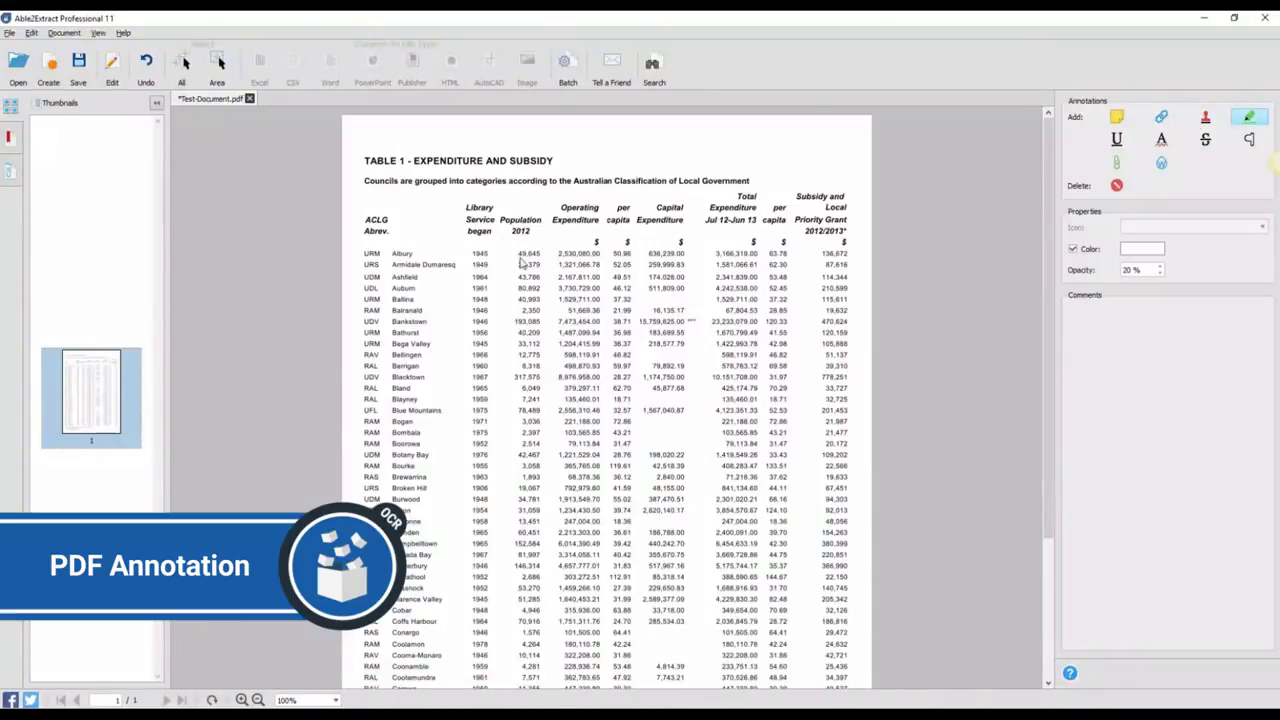
left_click_drag(505, 248, 541, 426)
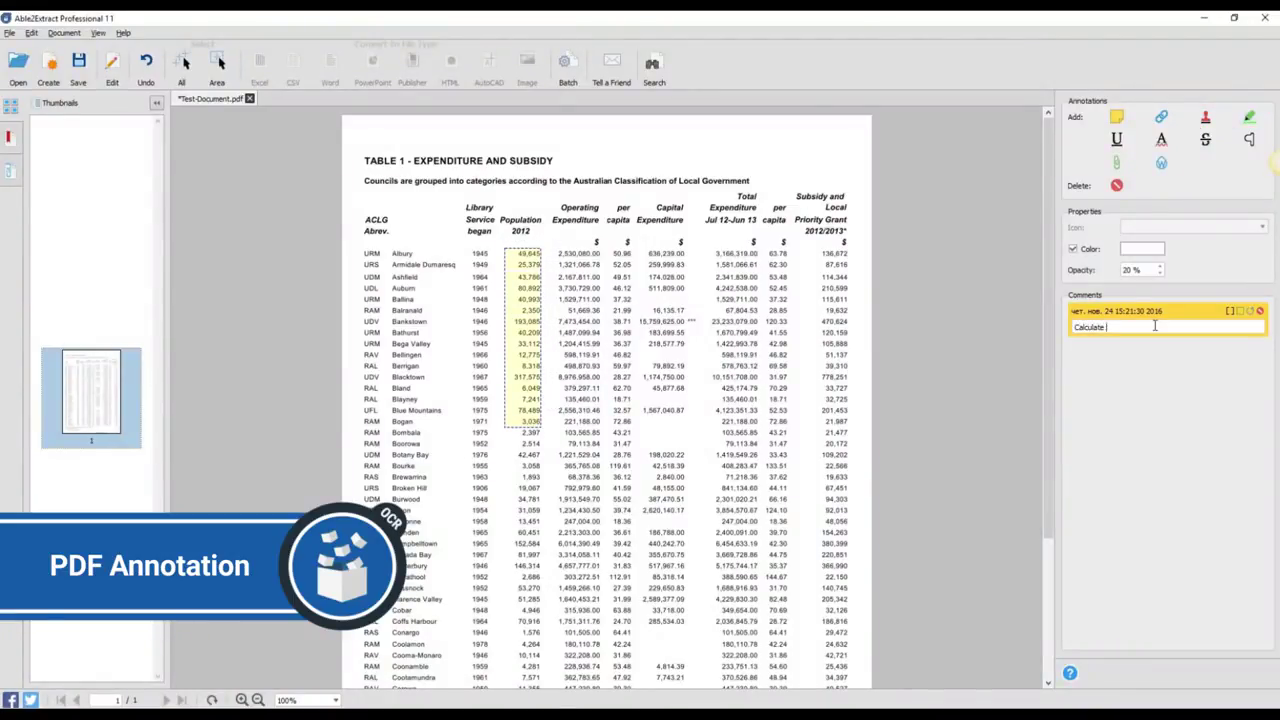
type(".")
left_click(1010, 333)
mouse_move(523, 337)
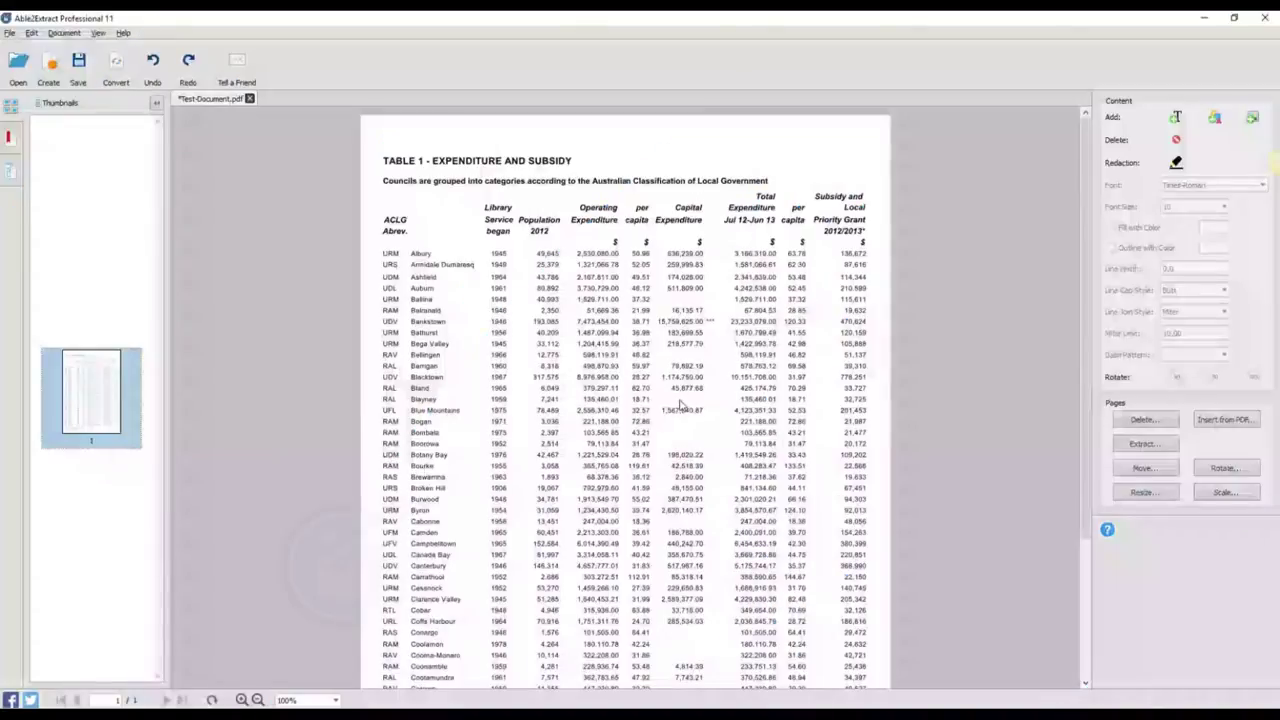
Draw redaction boxes across the Albury row of Table 1.
left_click(1177, 163)
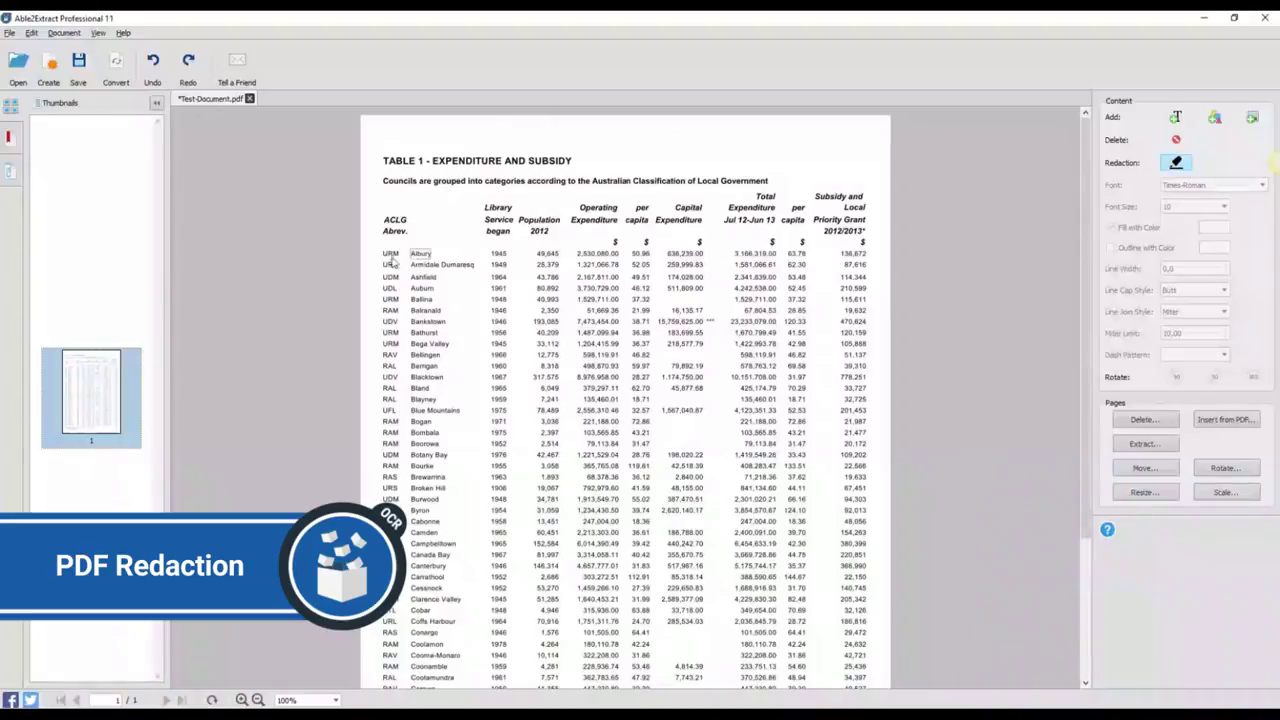
left_click_drag(369, 243, 498, 262)
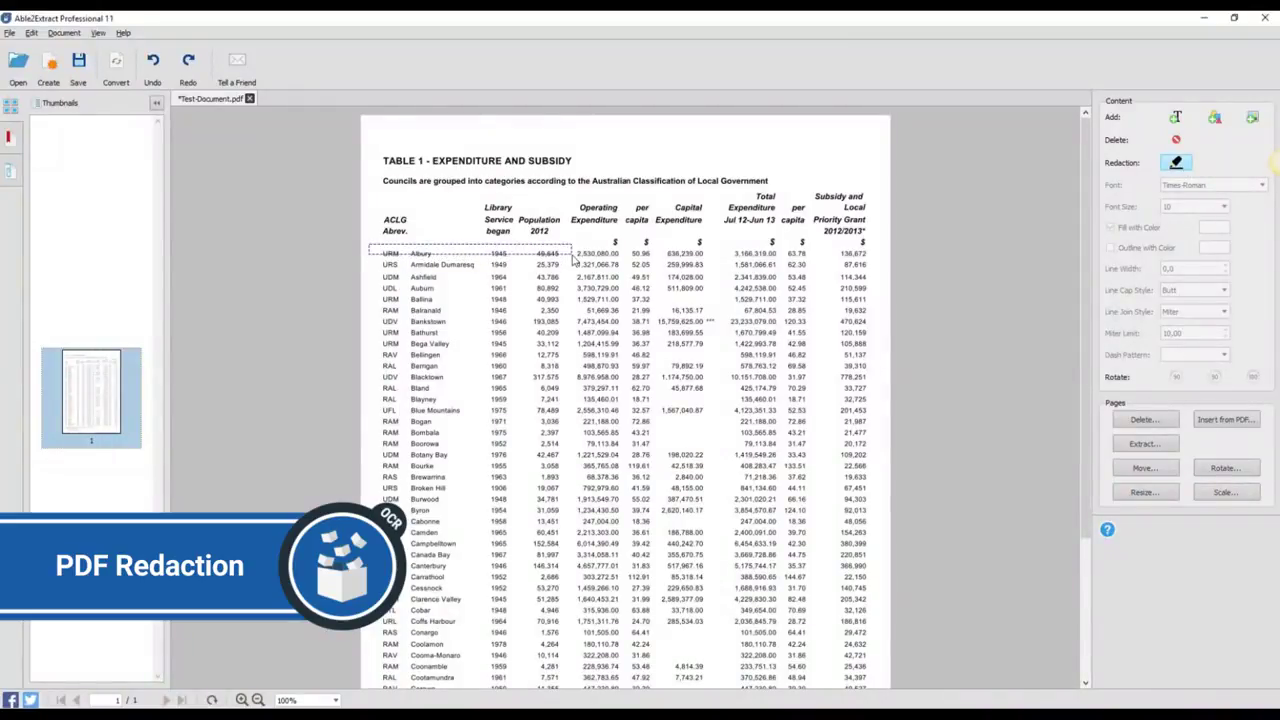
left_click_drag(540, 263, 572, 263)
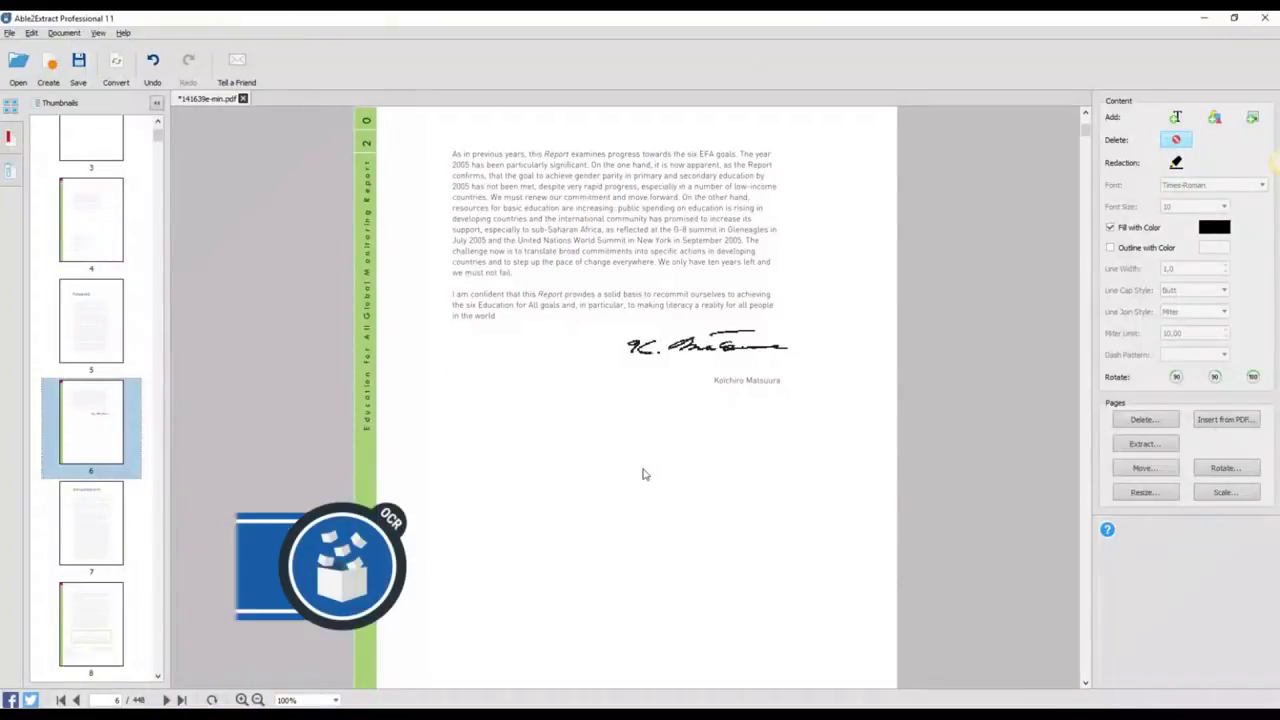
Draw a black star shape on page 6 below the signature.
left_click(1217, 118)
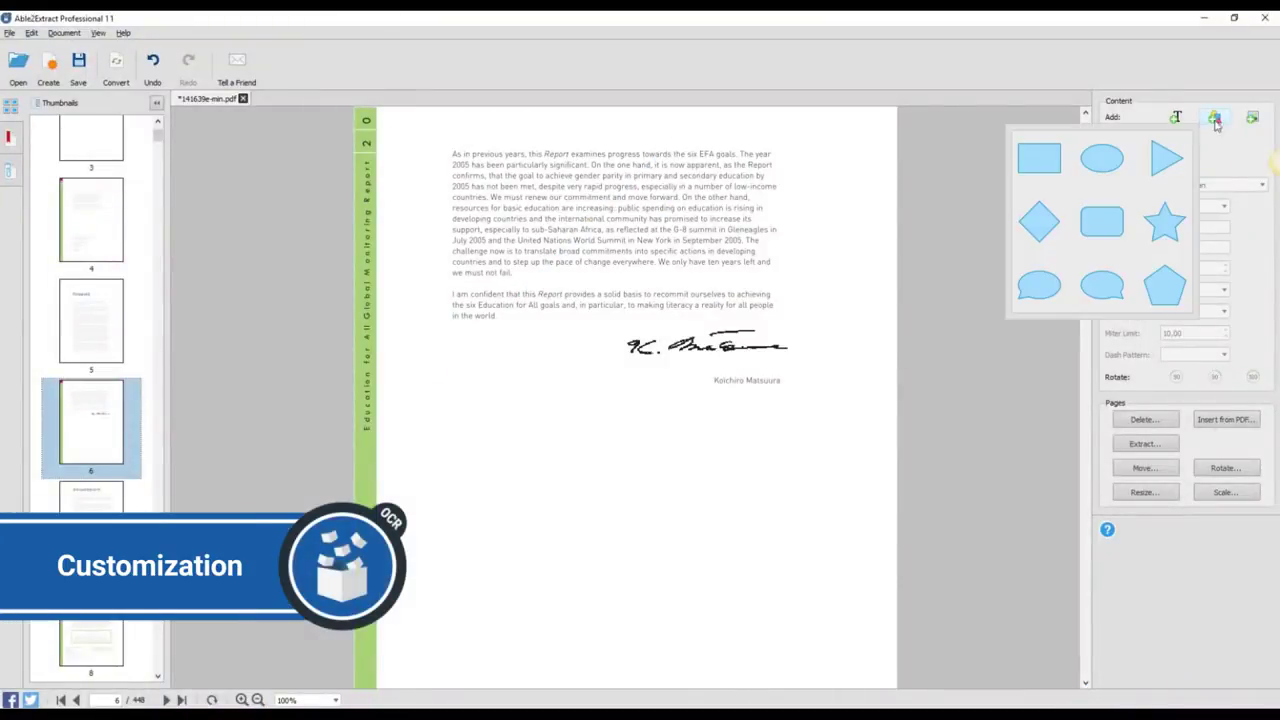
left_click(1166, 220)
left_click_drag(516, 459, 621, 554)
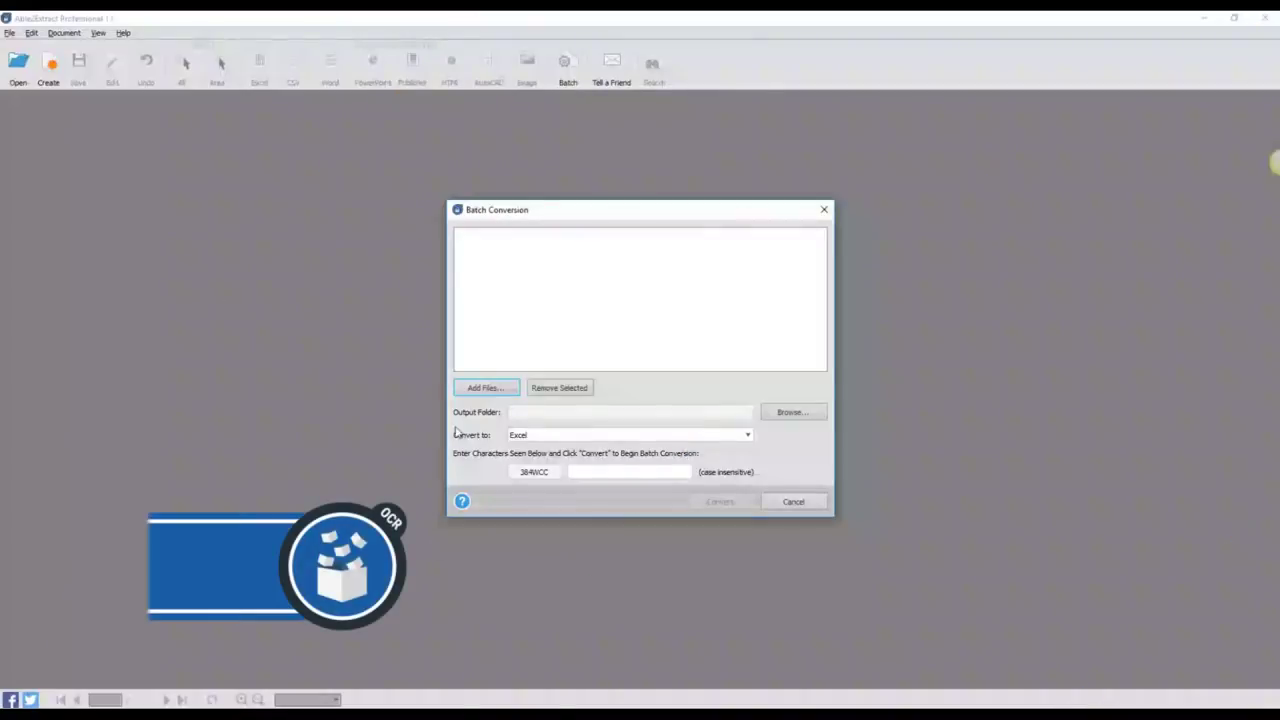
Add the Sen_winter_2013 and visitor-map PDFs to the batch with AutoCAD as output format.
left_click(500, 392)
left_click(610, 313)
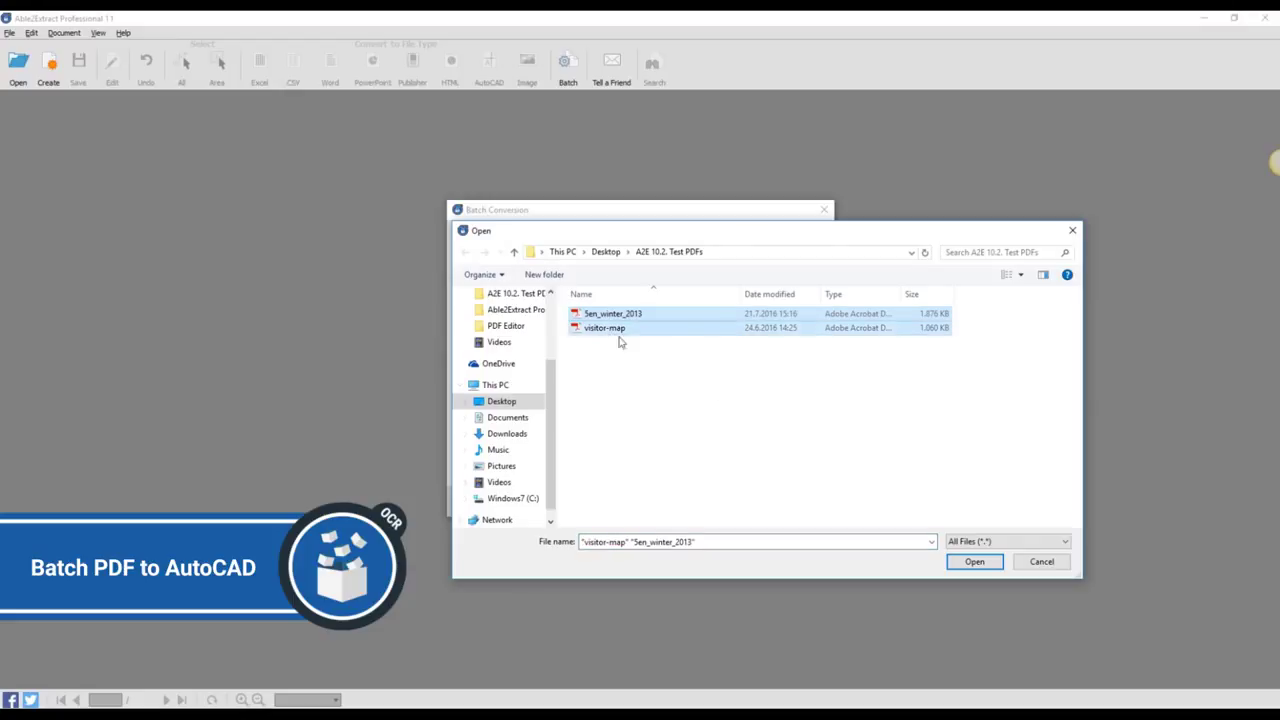
left_click(970, 562)
left_click(672, 436)
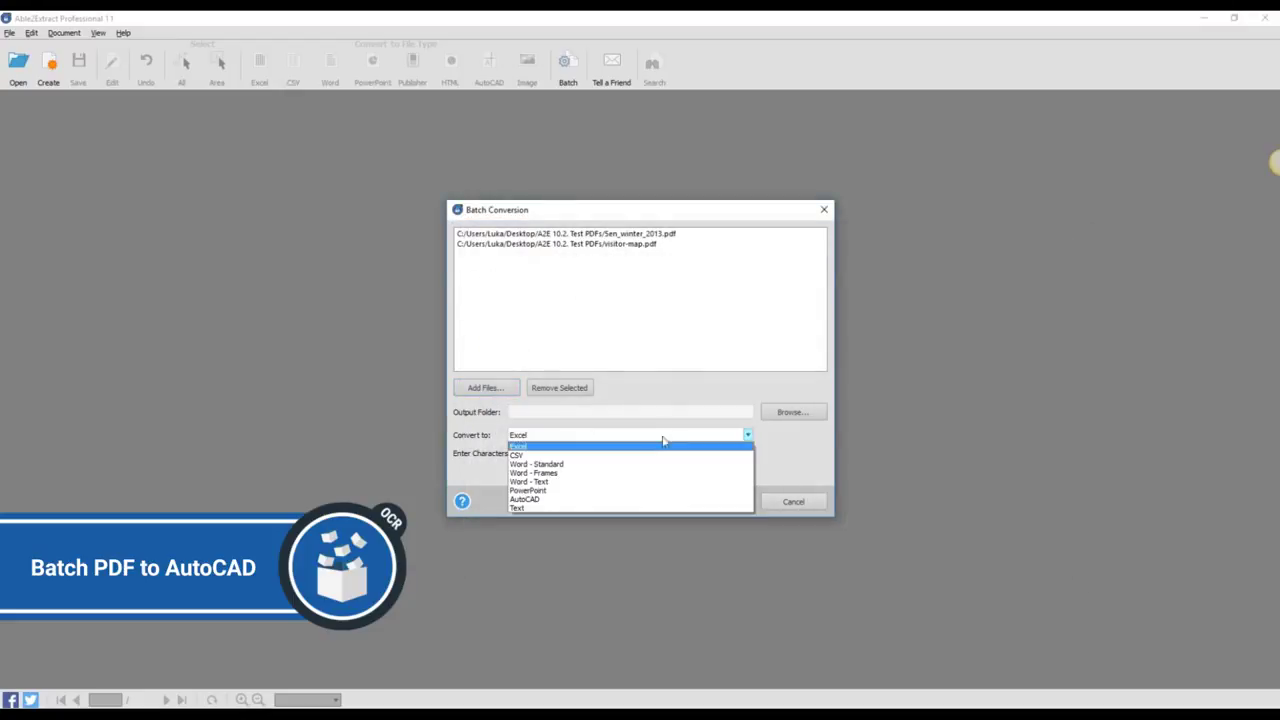
left_click(630, 503)
Set the A2E 10.2. Test PDFs output folder, enter the required code and start converting.
left_click(775, 411)
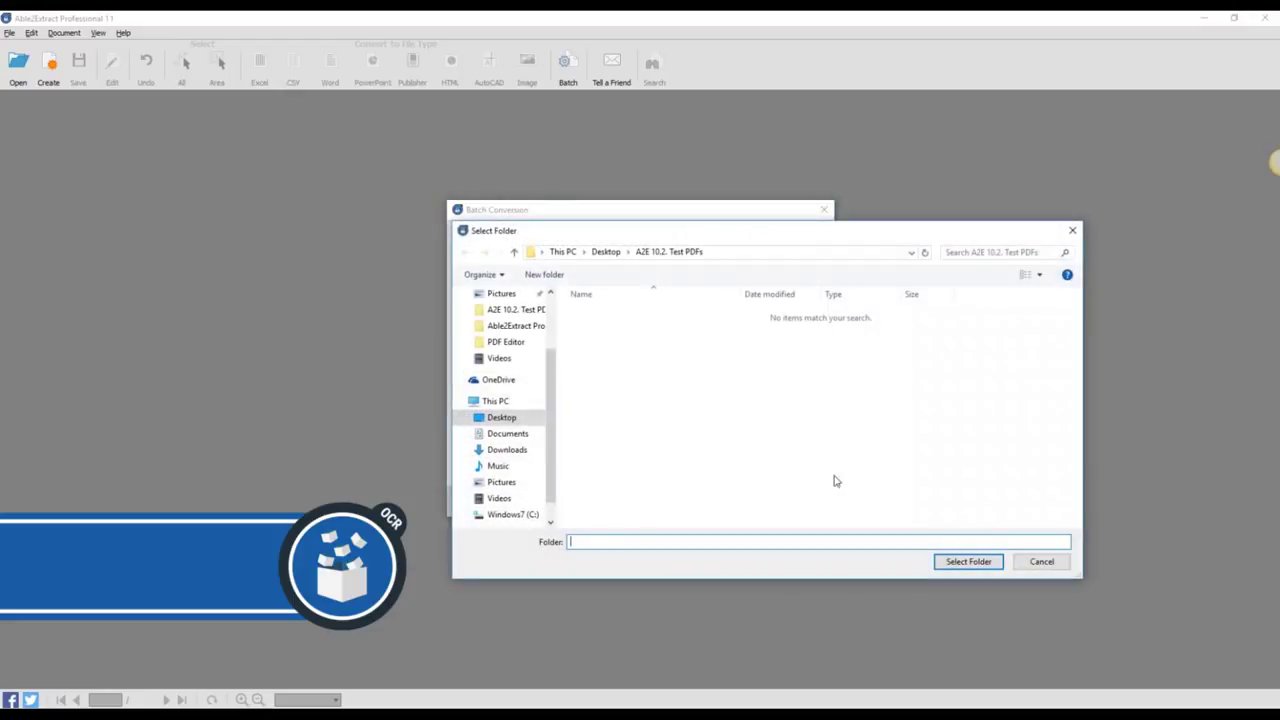
left_click(967, 562)
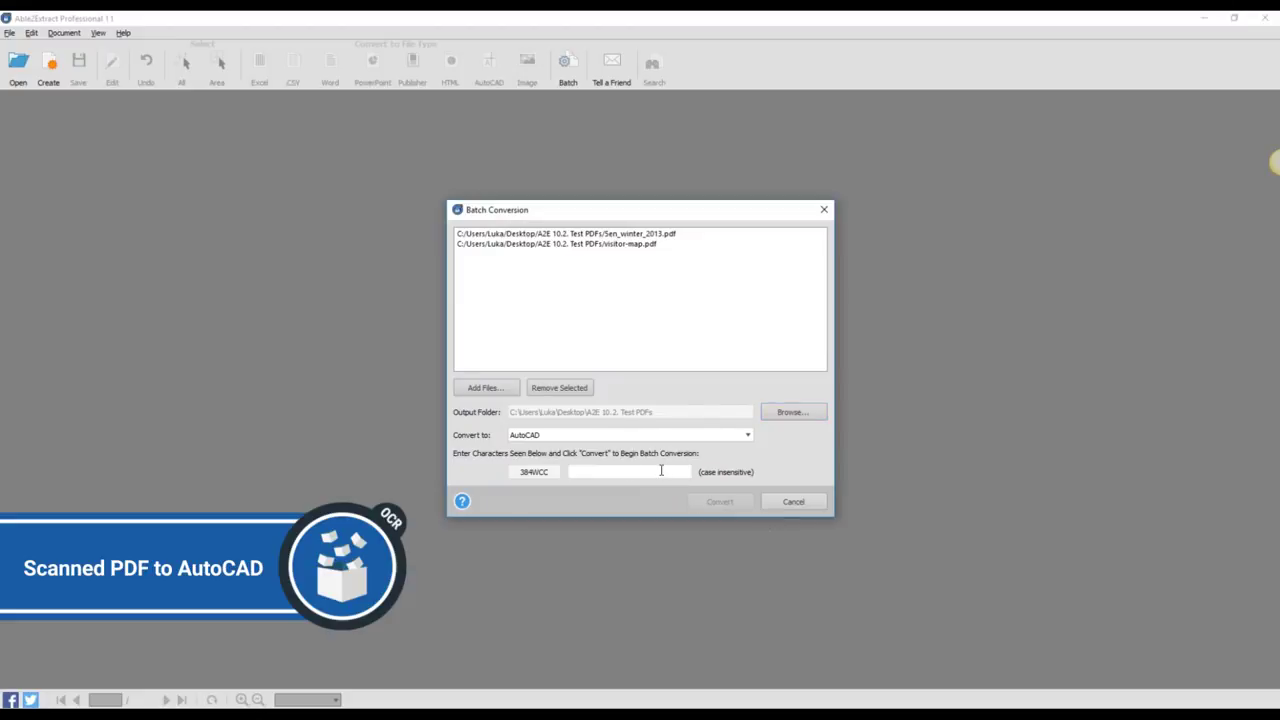
type("CC")
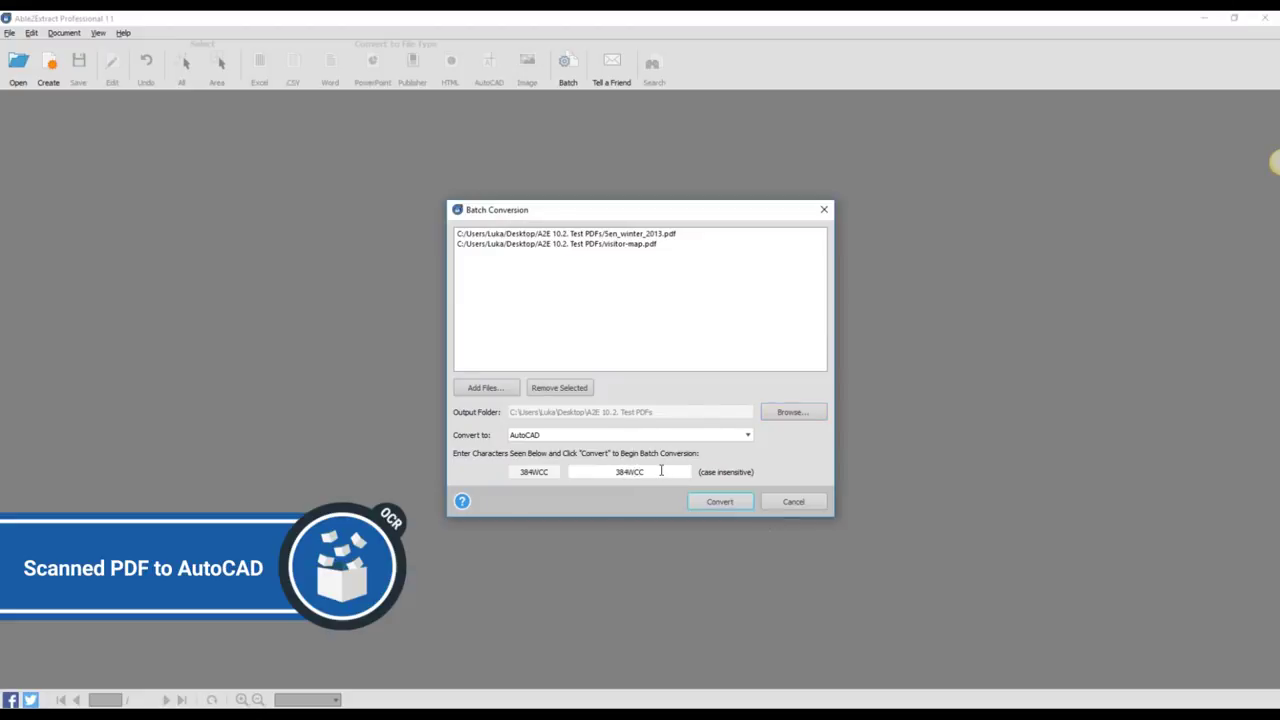
left_click(710, 501)
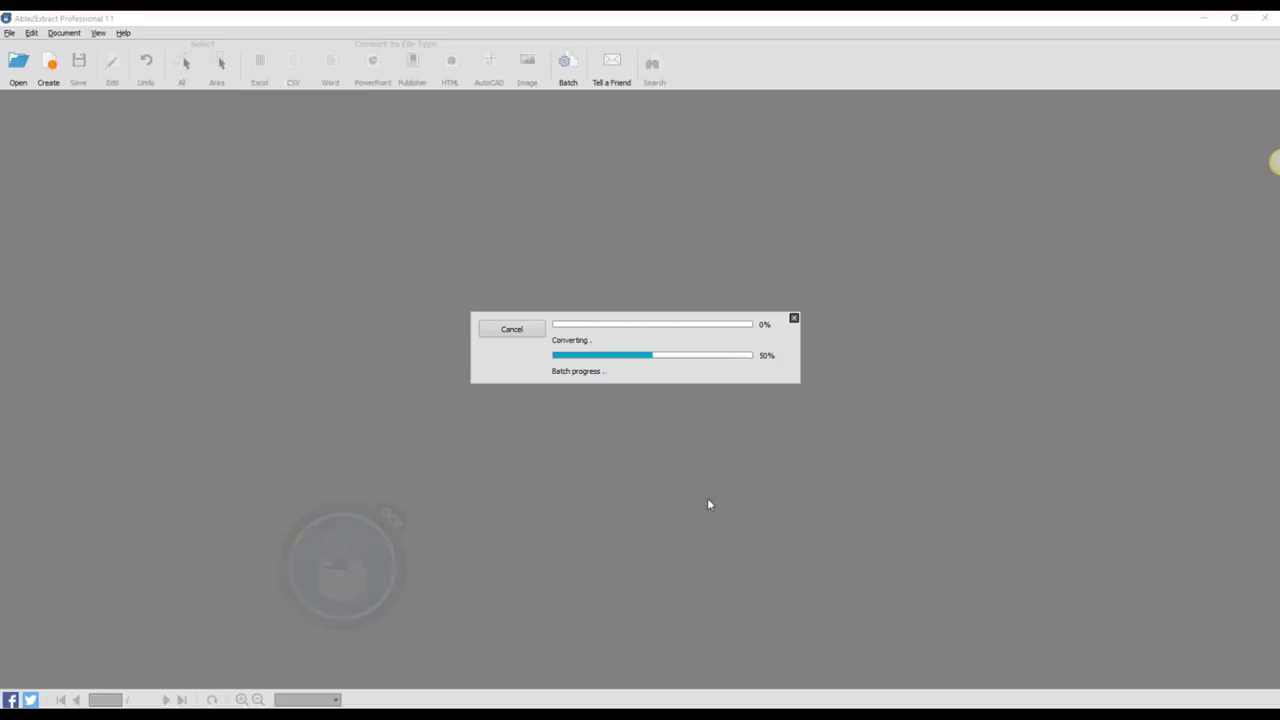